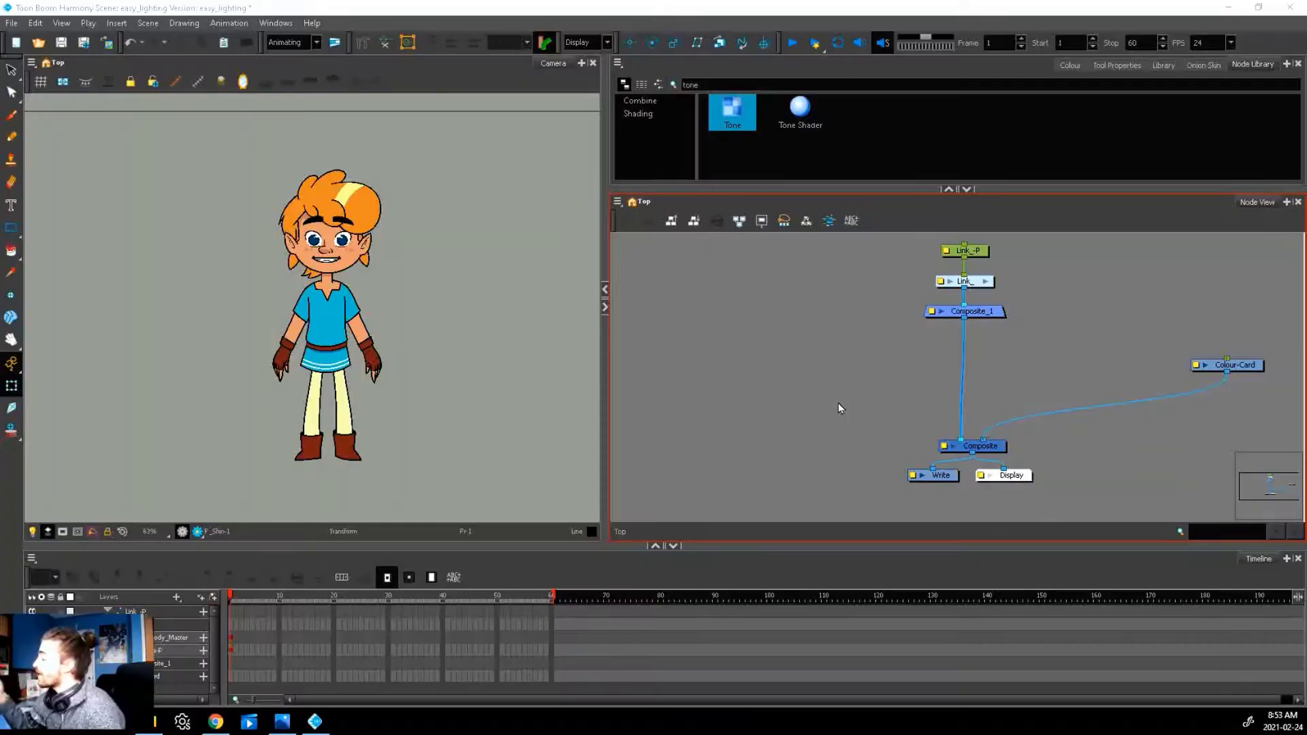
click(899, 369)
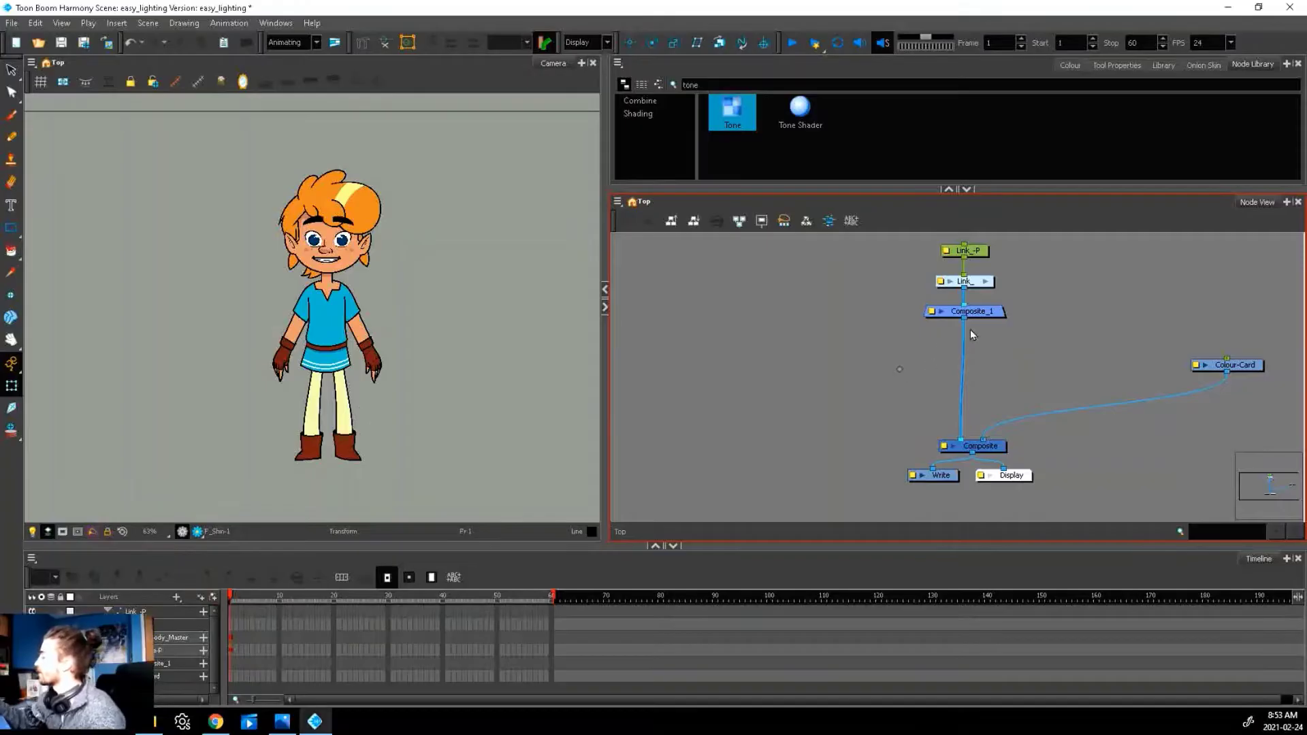
mouse_move(981, 315)
mouse_down()
mouse_move(960, 317)
mouse_move(1004, 306)
mouse_move(982, 328)
mouse_move(991, 312)
mouse_up()
click(1024, 373)
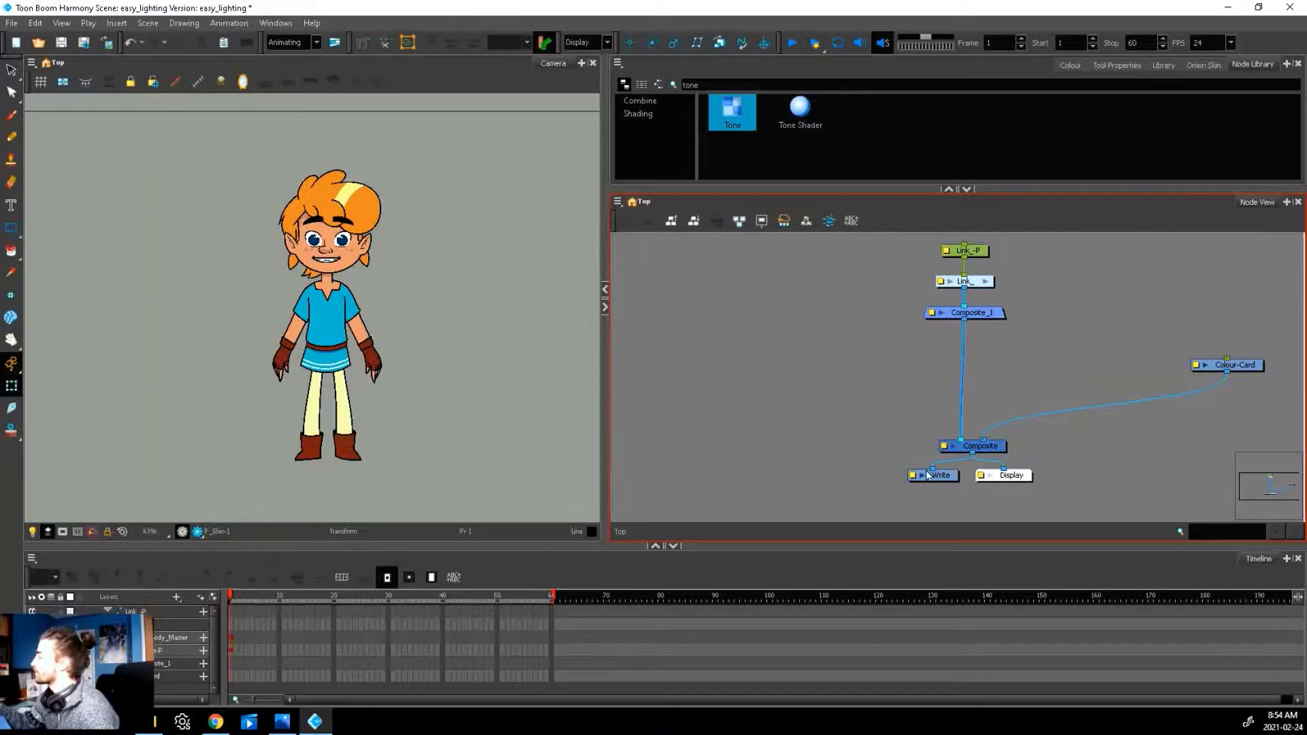
drag(982, 314, 978, 320)
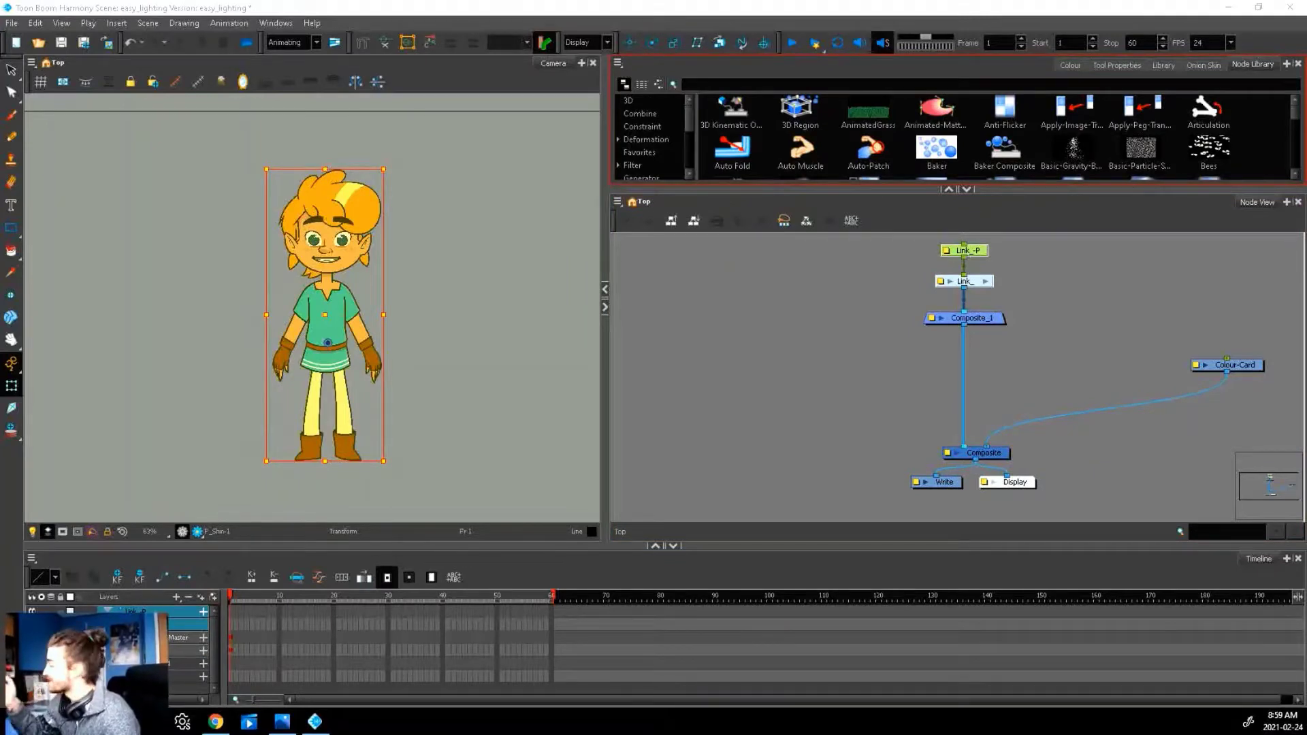
click(699, 115)
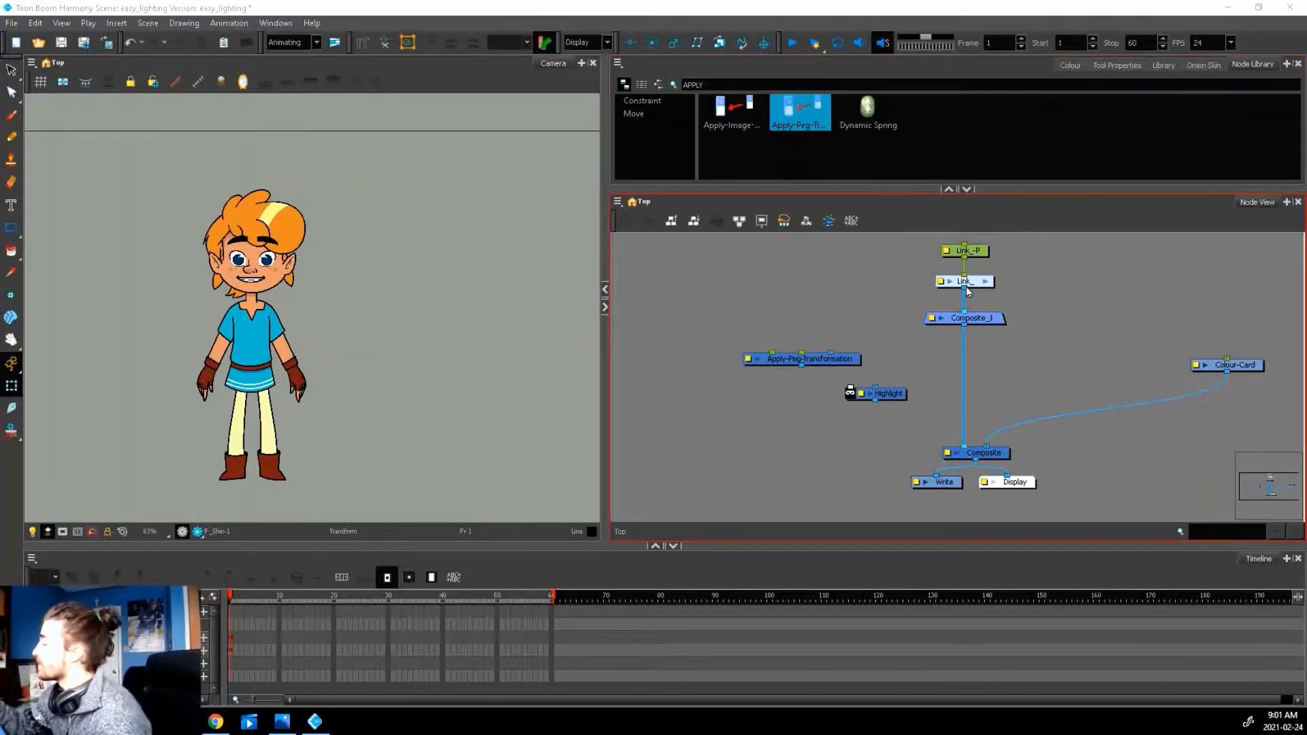
click(852, 360)
drag(923, 248, 988, 297)
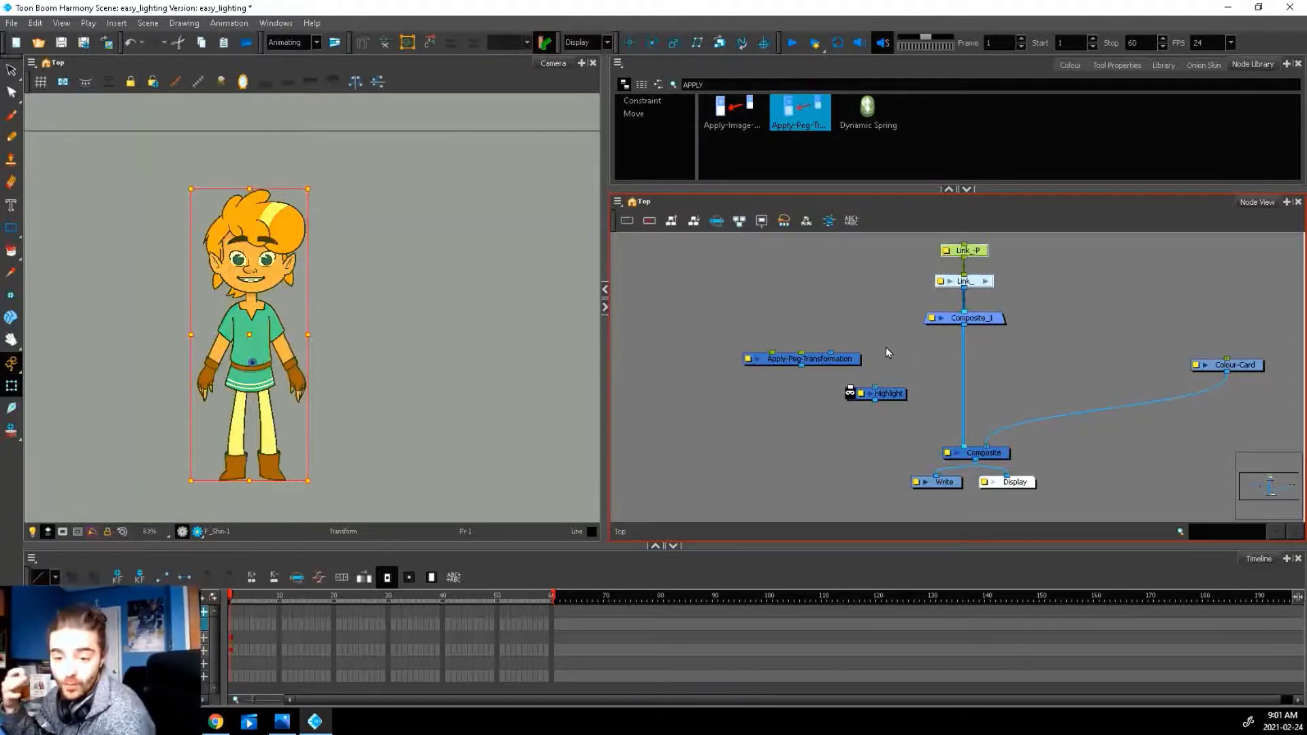
Insert the Highlight node between Composite_1 and Composite, and connect Composite_1's output to the Apply-Peg-Transformation node
drag(891, 394, 985, 398)
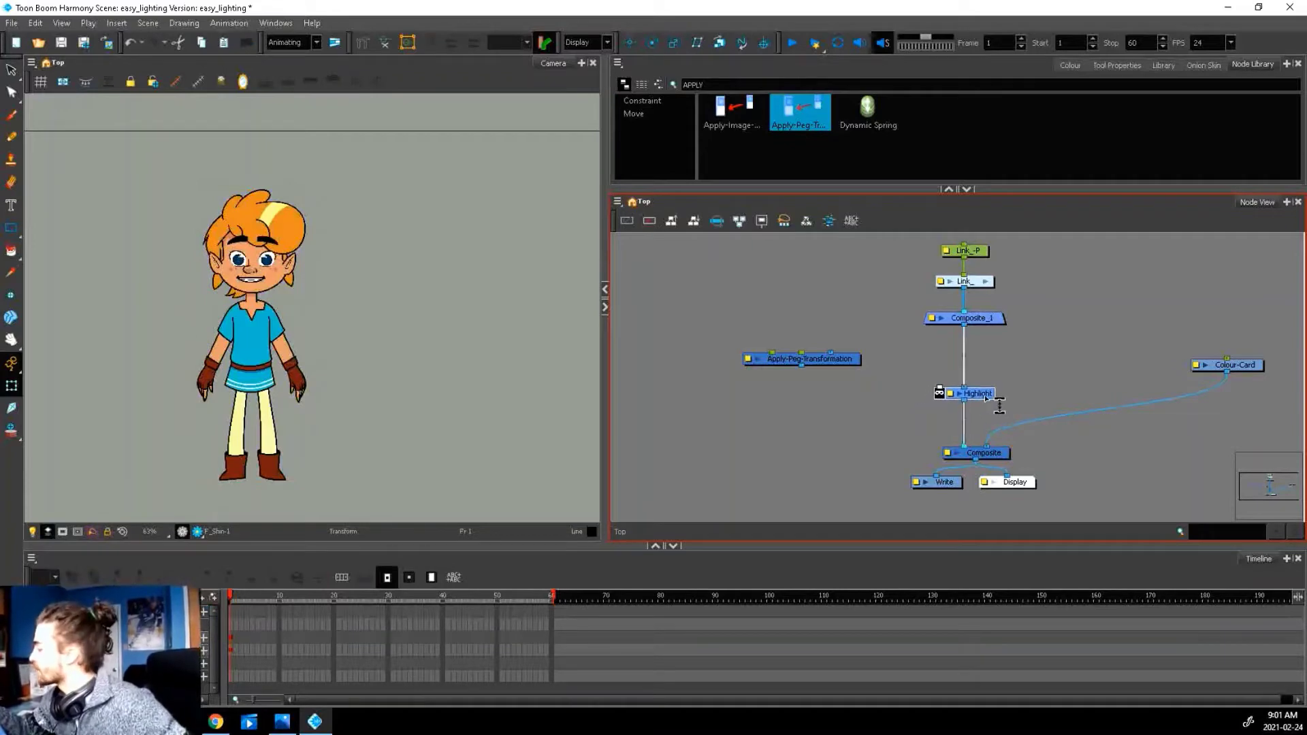
drag(962, 330, 831, 353)
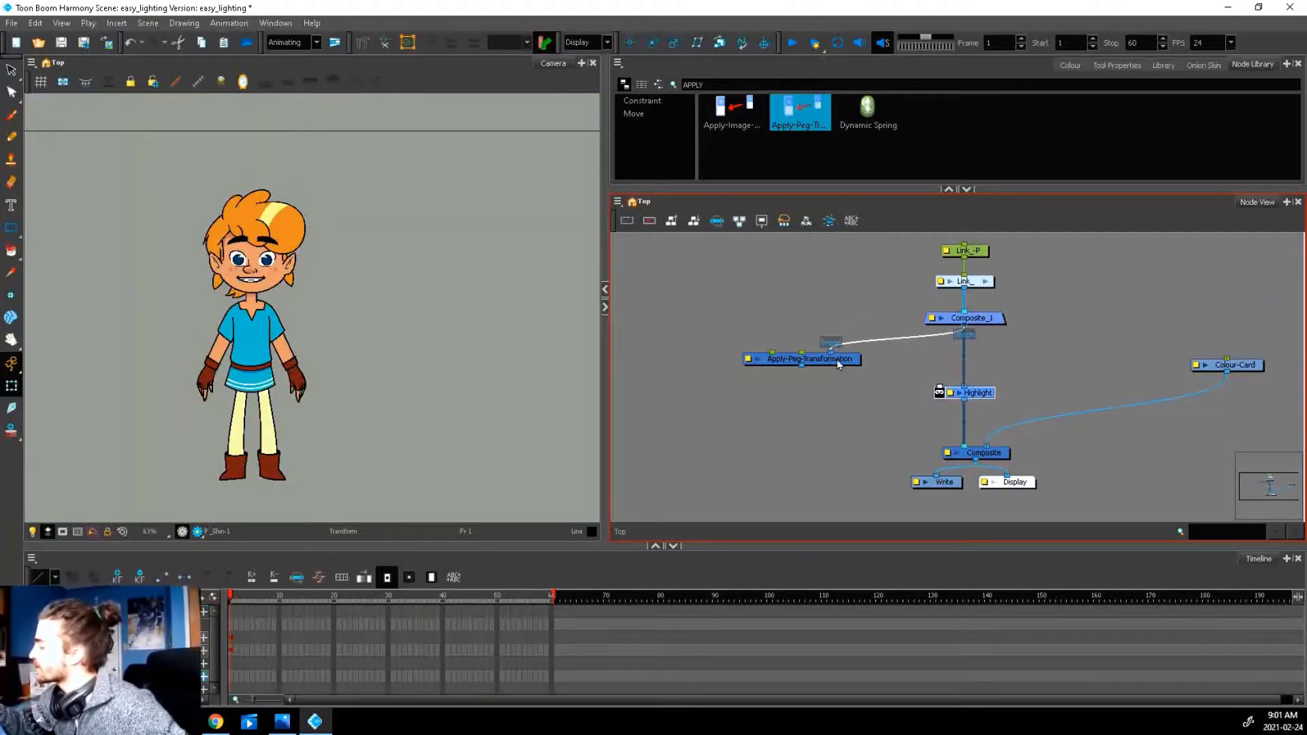
Add a peg above Apply-Peg-Transformation and connect the transformation's output to the Highlight node's matte input
click(851, 361)
key(ctrl+p)
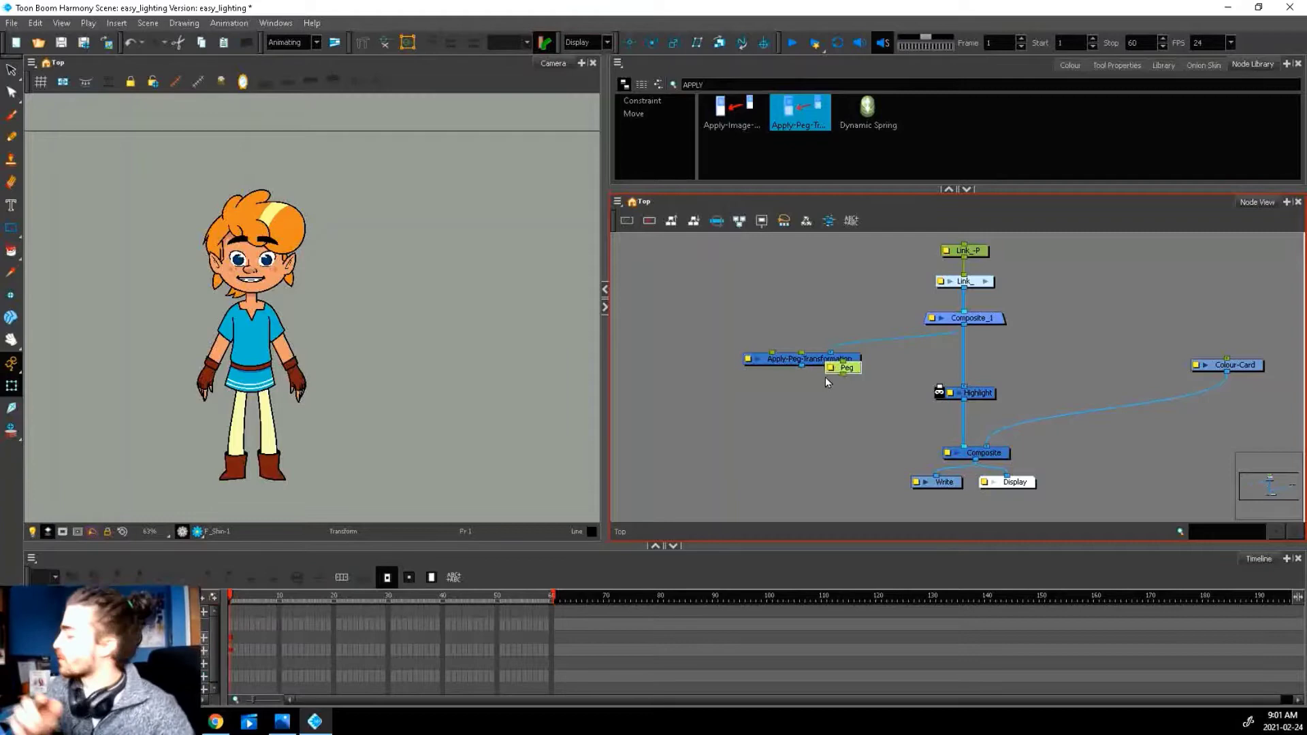
drag(838, 370, 939, 389)
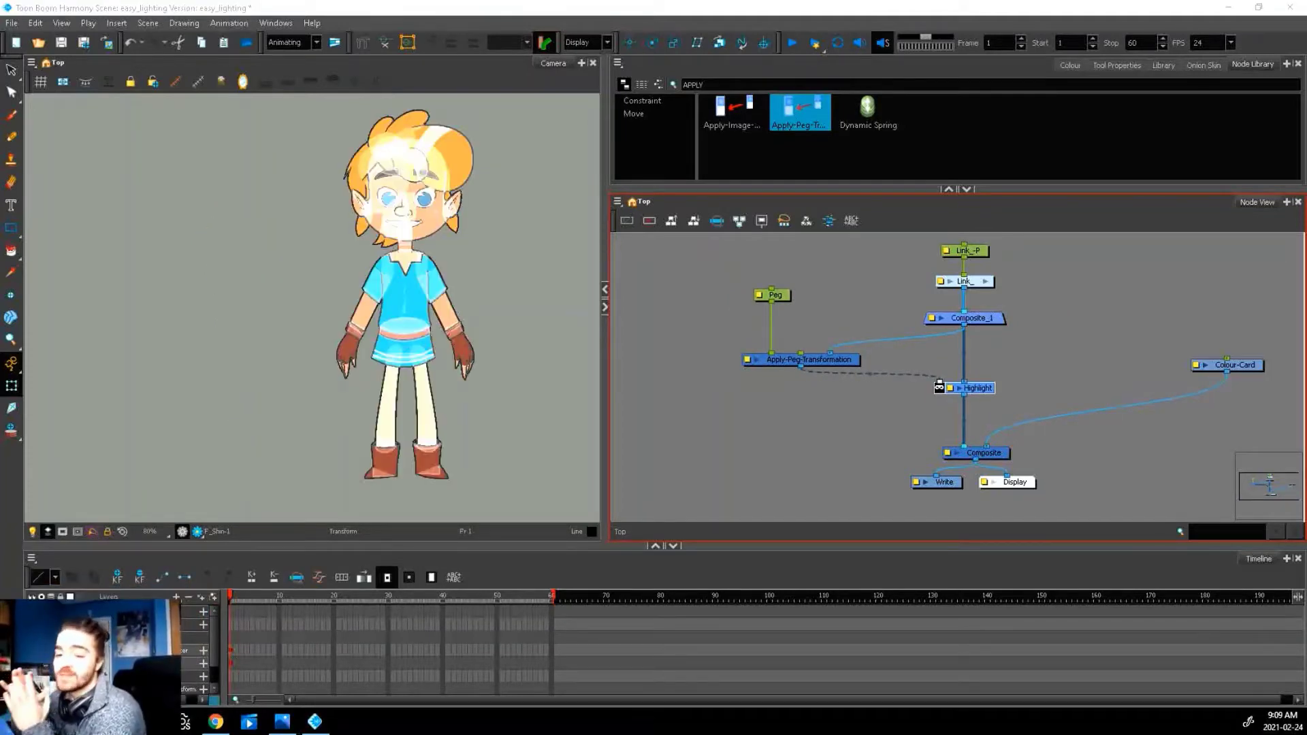
Turn on Invert Matte for the Highlight node and preview the rendered character in the camera
click(782, 296)
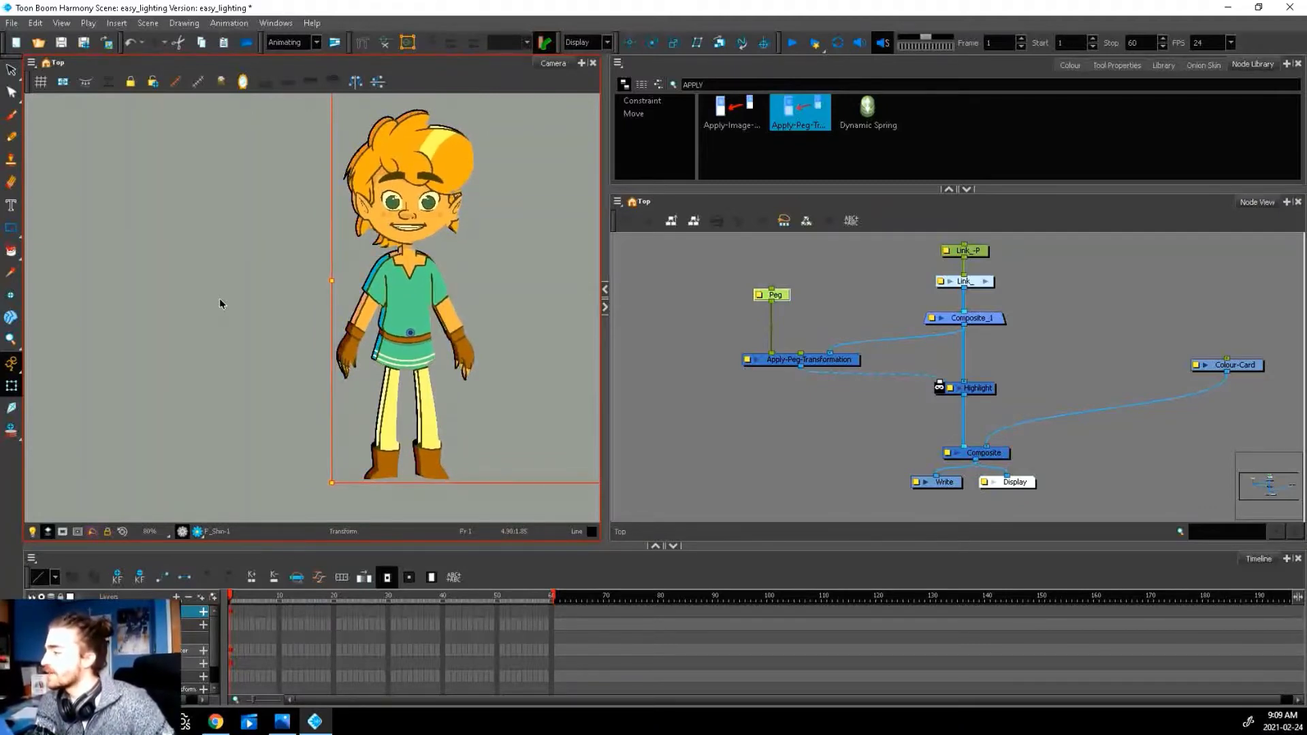
double_click(952, 389)
click(637, 577)
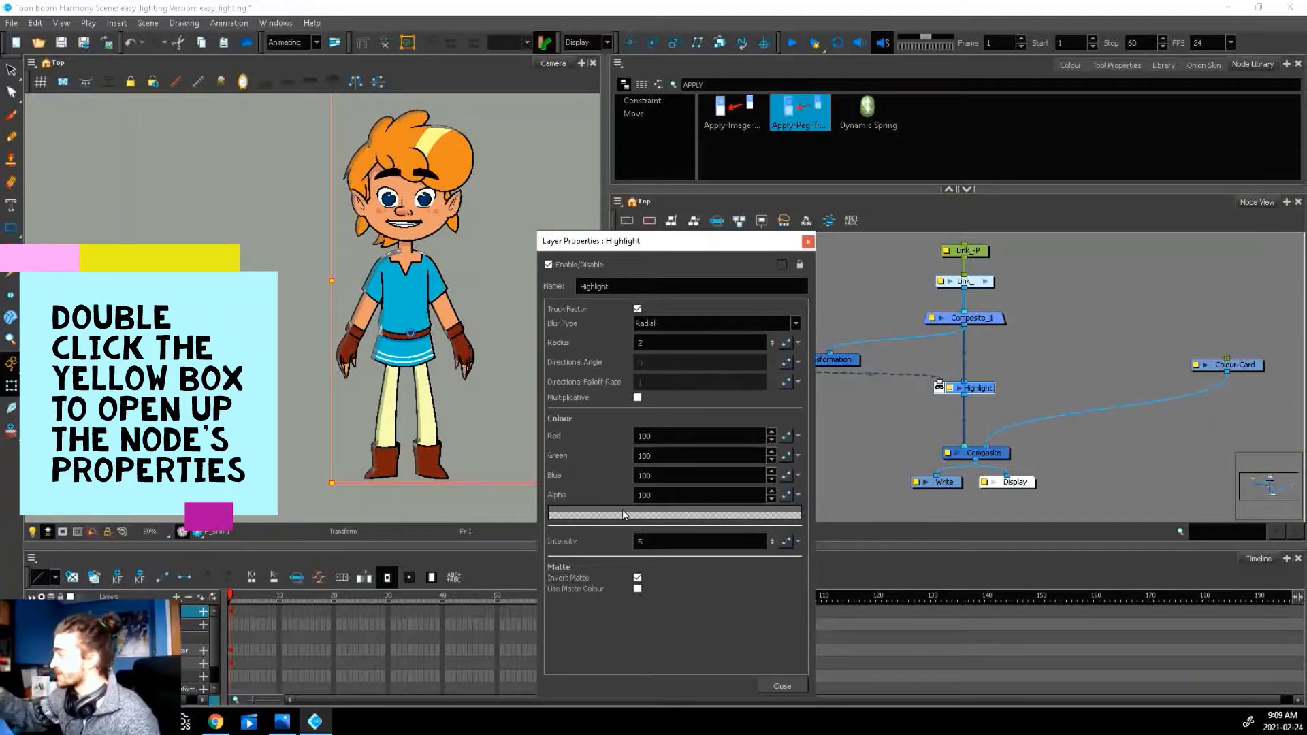
click(808, 242)
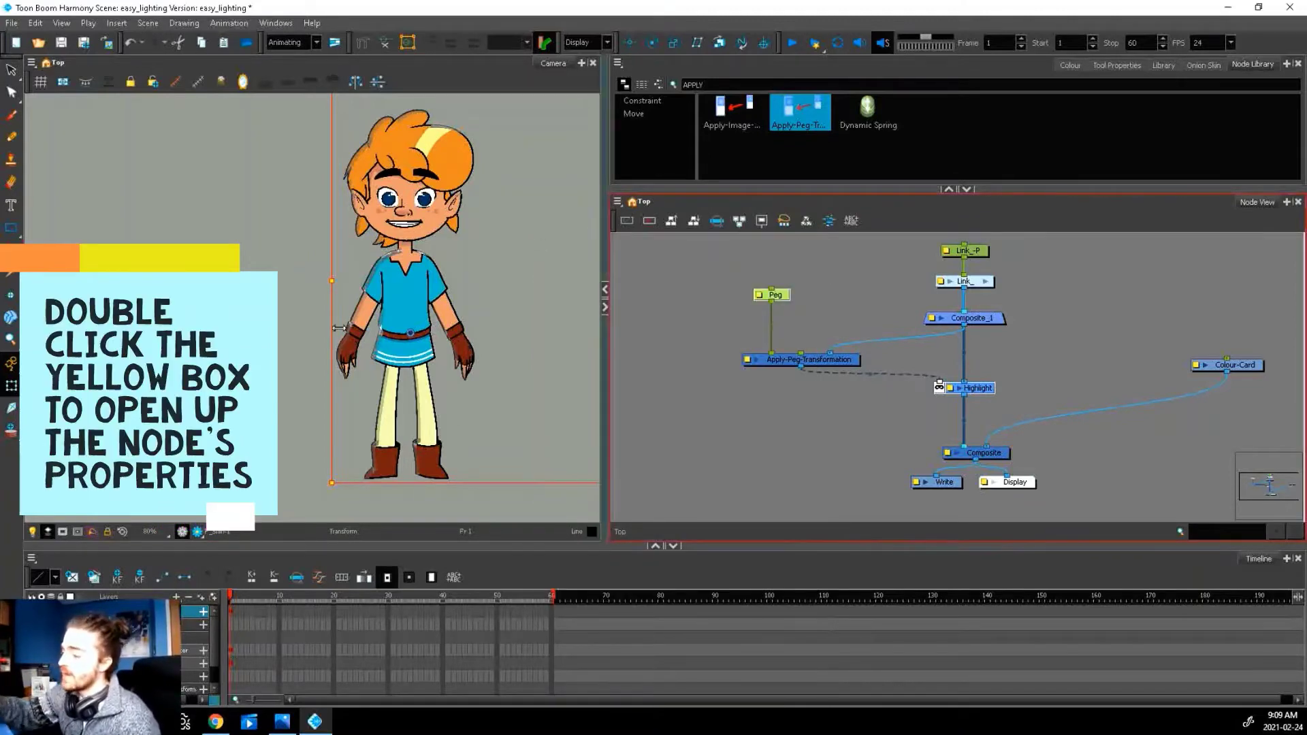
click(198, 531)
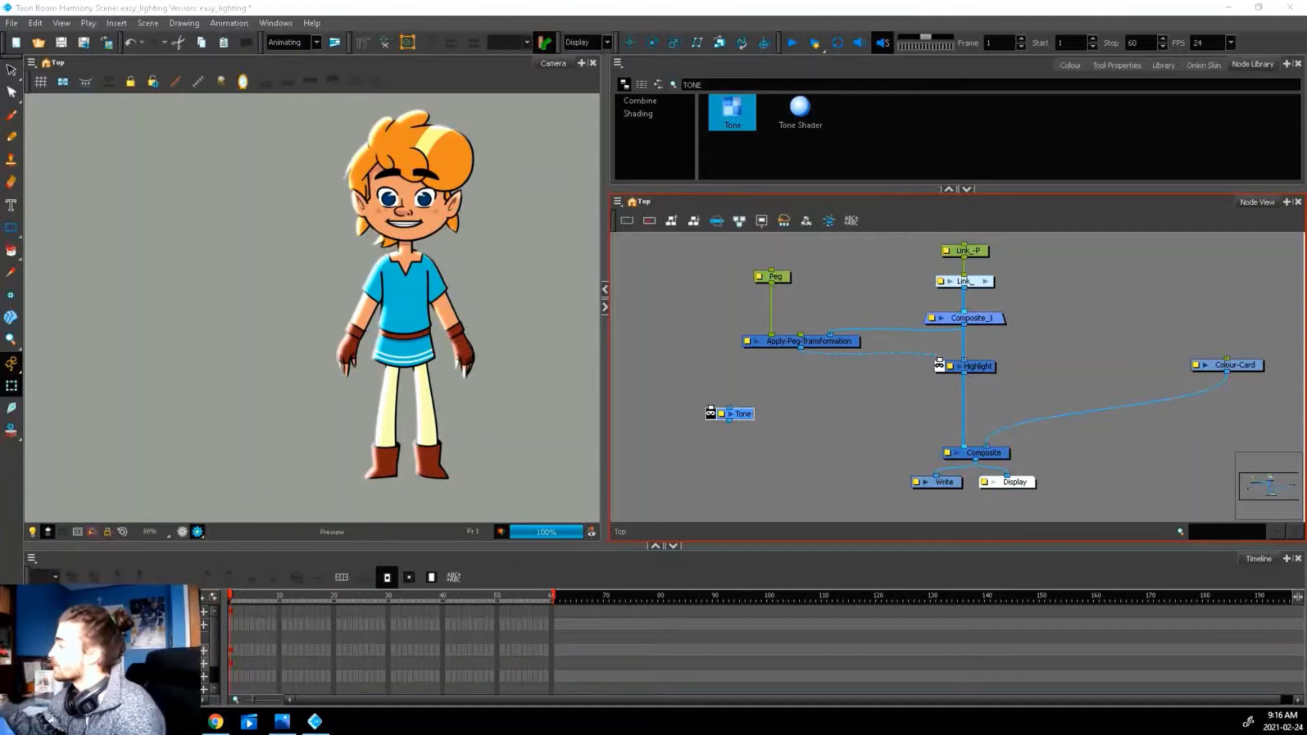
Insert the Tone node into the connection between the Highlight and Composite nodes
click(747, 422)
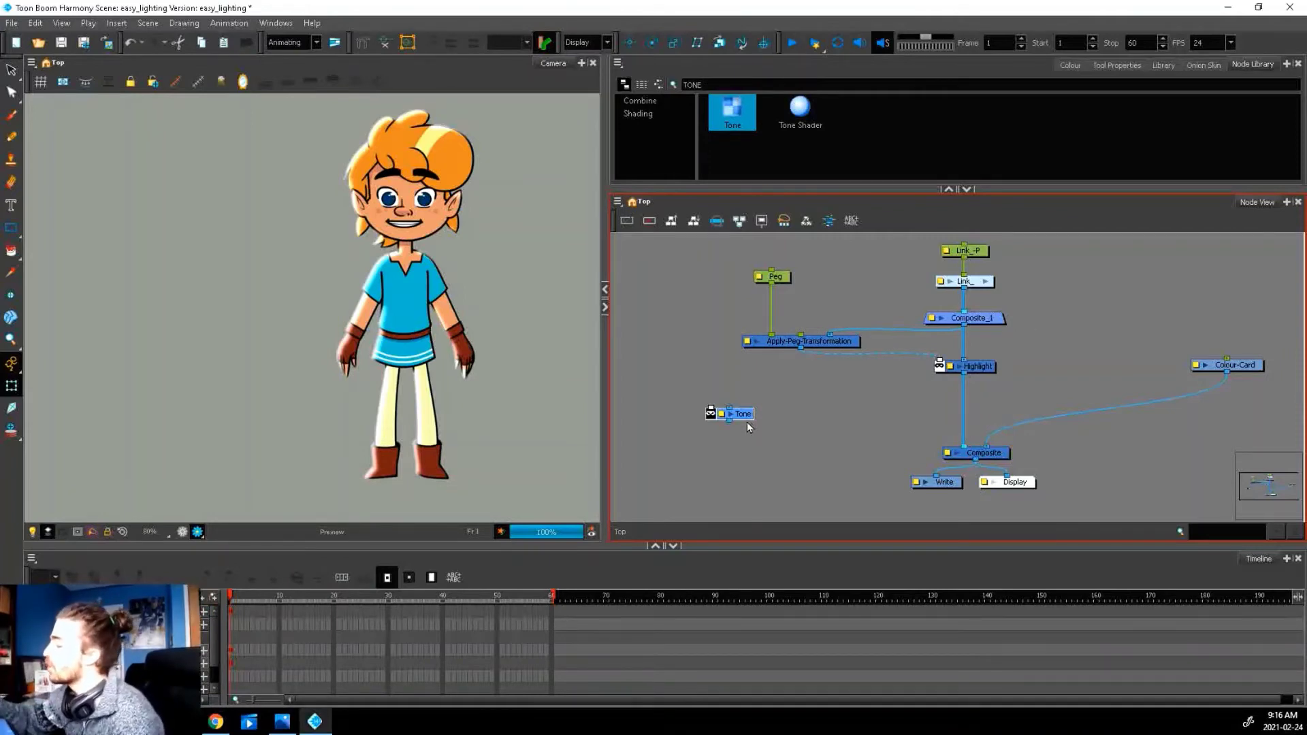
drag(747, 421, 976, 415)
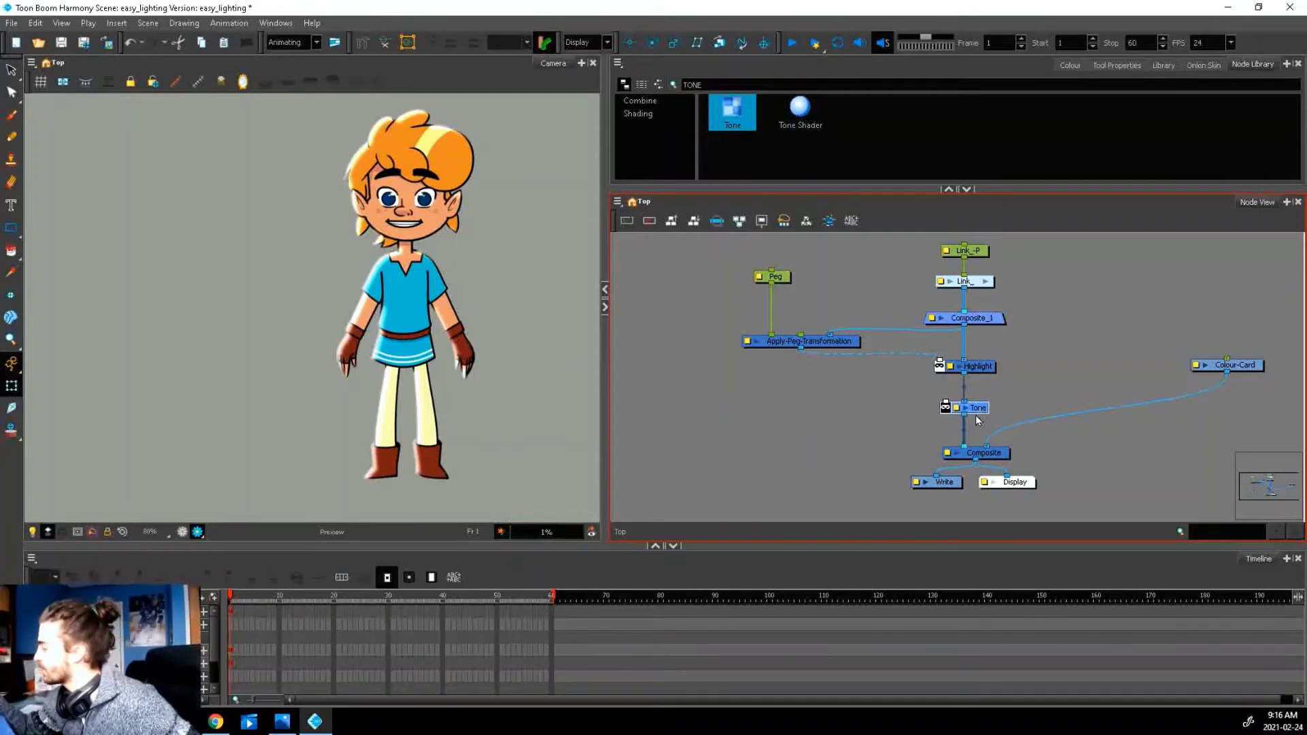
click(871, 428)
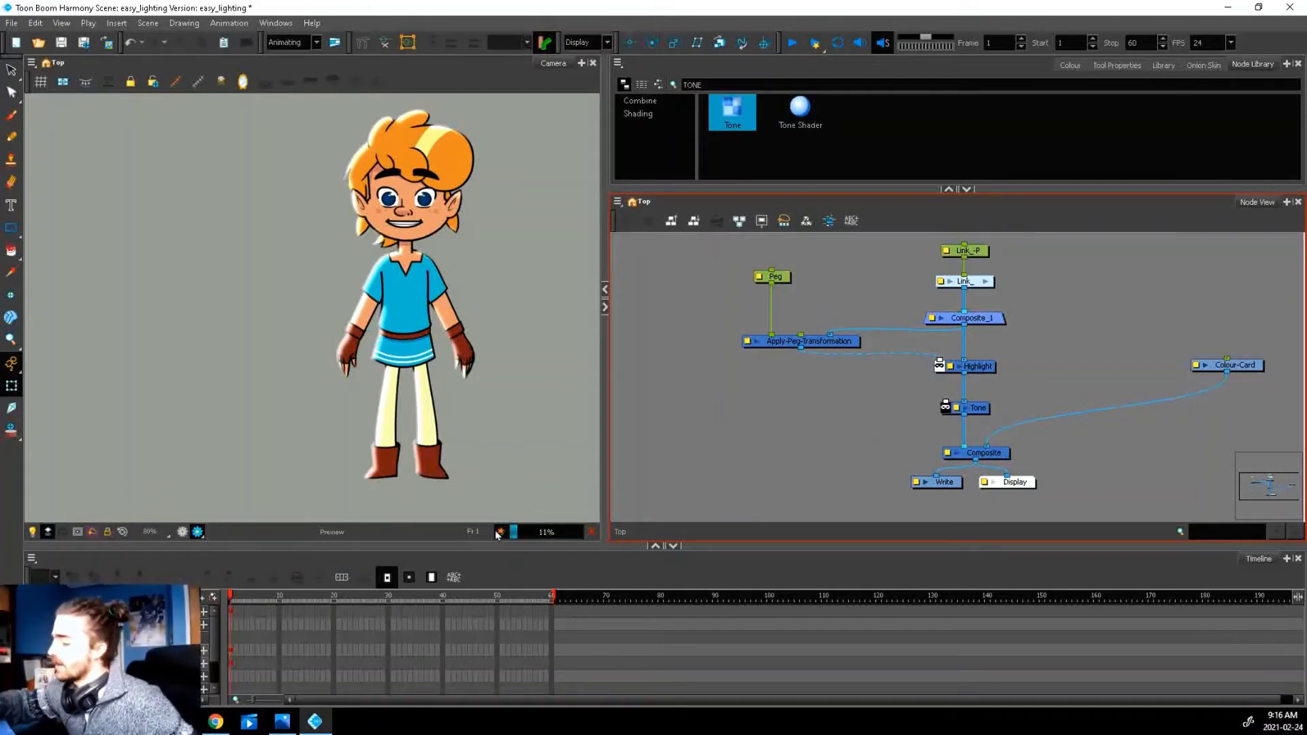
Duplicate Apply-Peg-Transformation, feed the copy from Composite_1 and connect its output to the Tone node's matte input
click(849, 341)
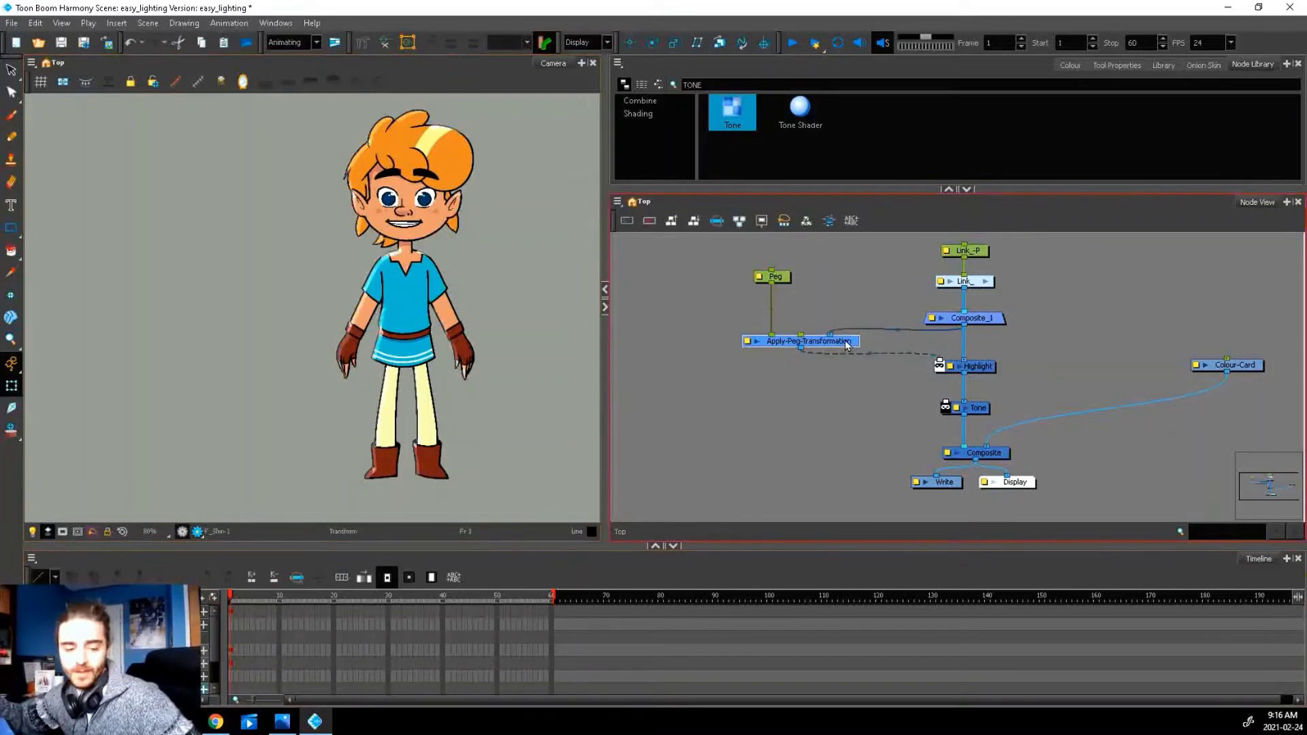
key(ctrl+c)
key(ctrl+v)
drag(998, 347, 796, 407)
drag(963, 327, 801, 401)
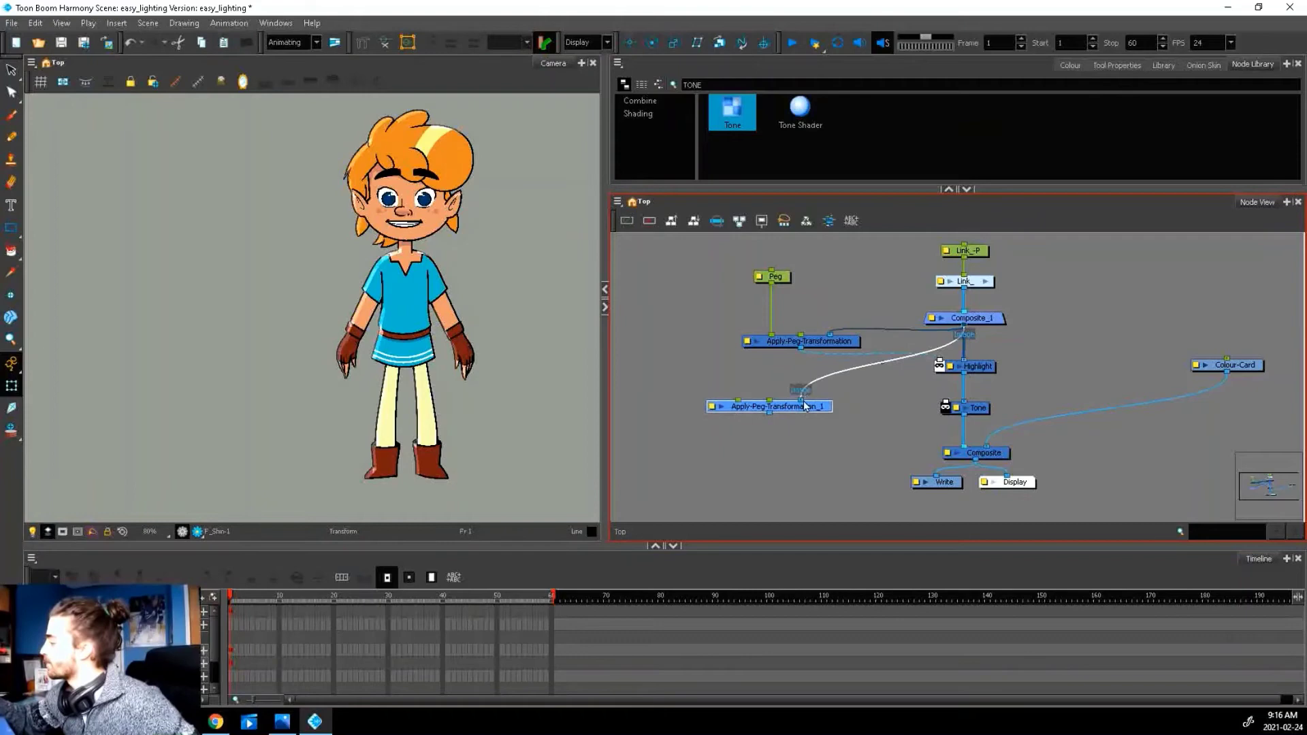
mouse_move(871, 448)
mouse_down()
mouse_move(888, 392)
mouse_move(947, 412)
mouse_up()
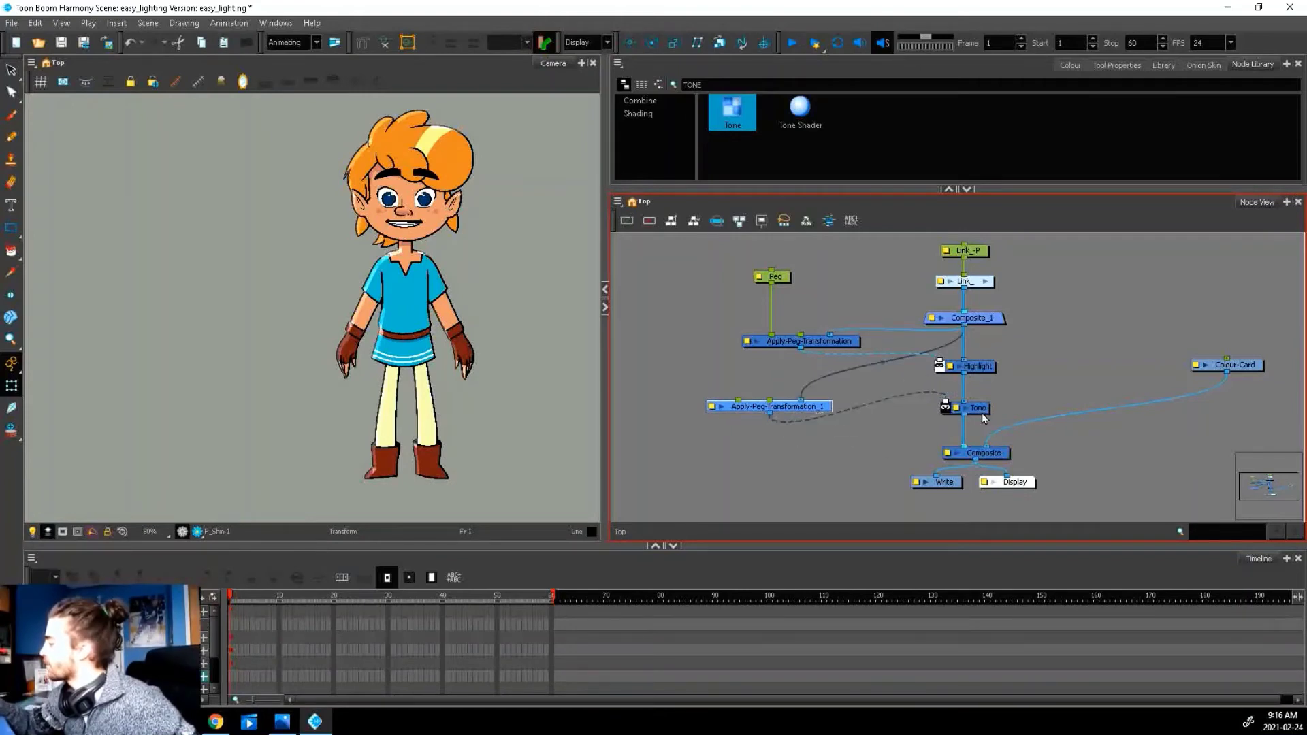
Add a new peg, connect it to the duplicated Apply-Peg-Transformation node and place it above and to that node's left
click(789, 406)
key(ctrl+p)
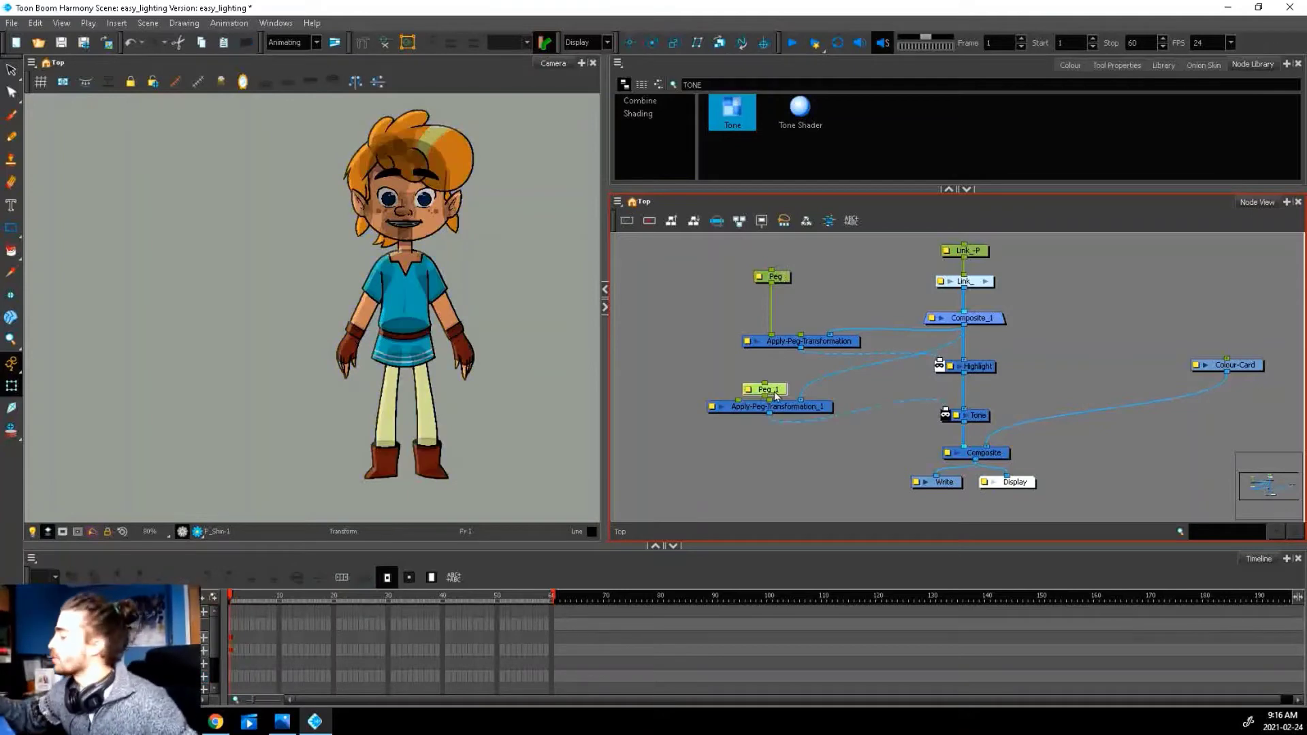
drag(776, 396, 723, 346)
drag(741, 391, 738, 399)
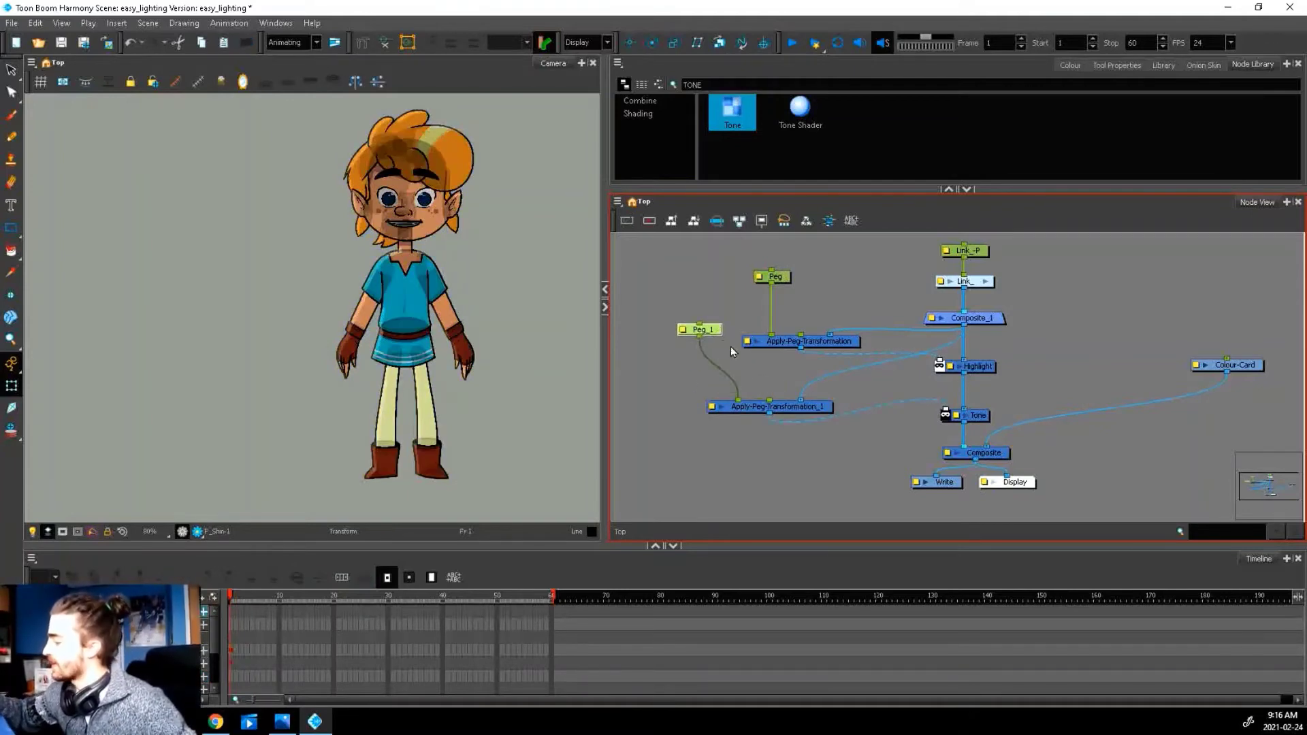
drag(710, 330, 707, 342)
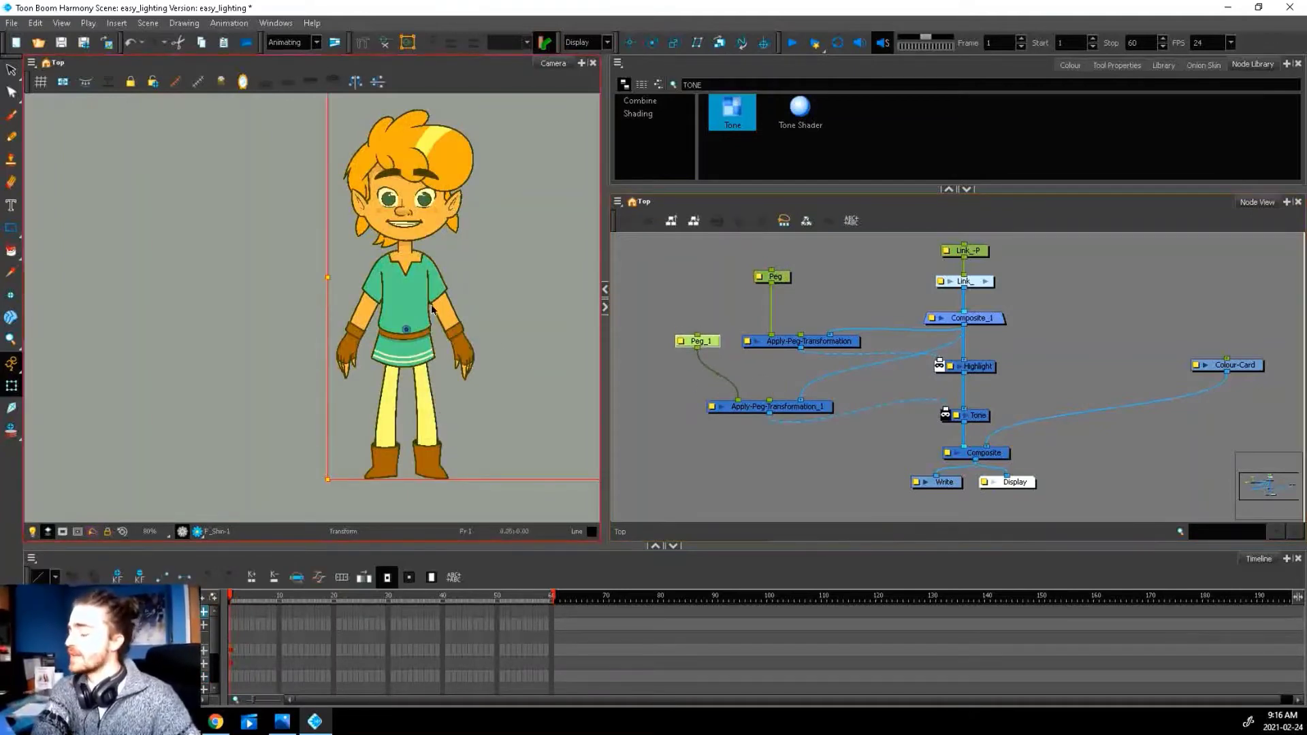
Nudge the Tone matte's peg several increments left and slightly down in the camera view
key(Left)
key(Left)
key(Left)
key(Left)
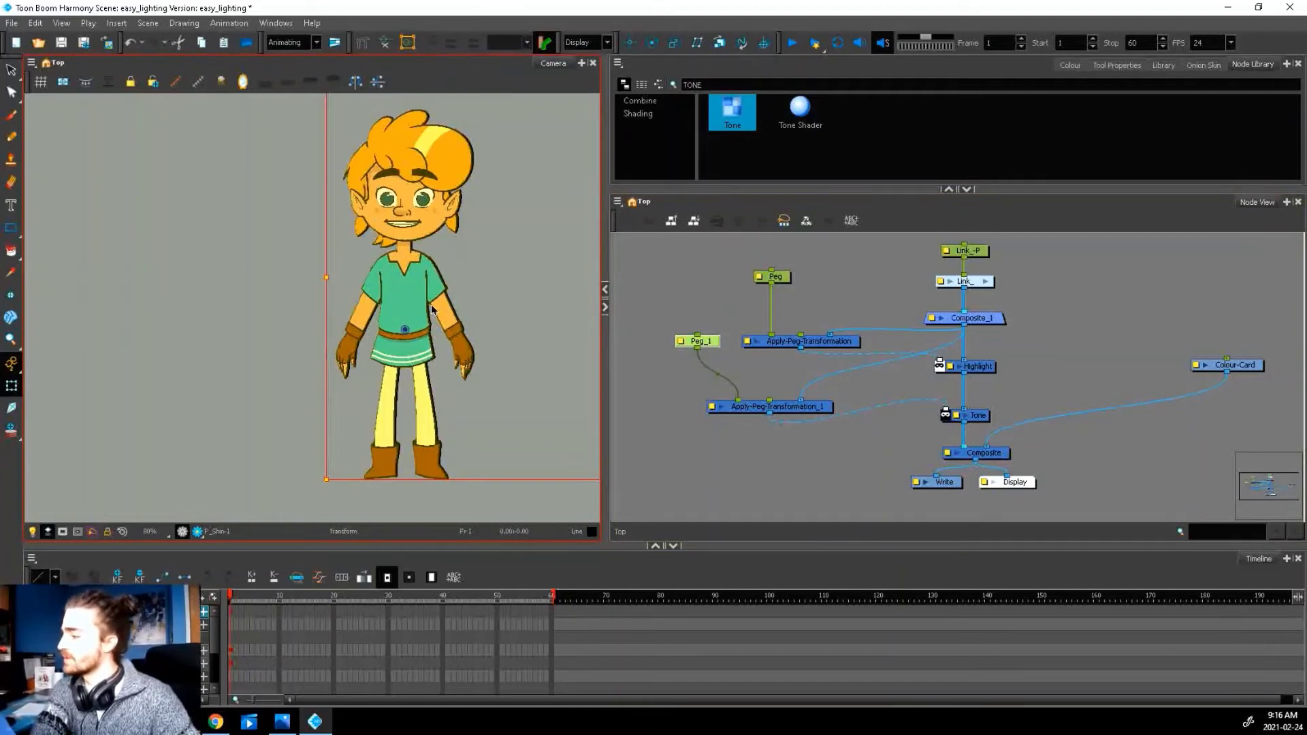
key(Left)
key(Down)
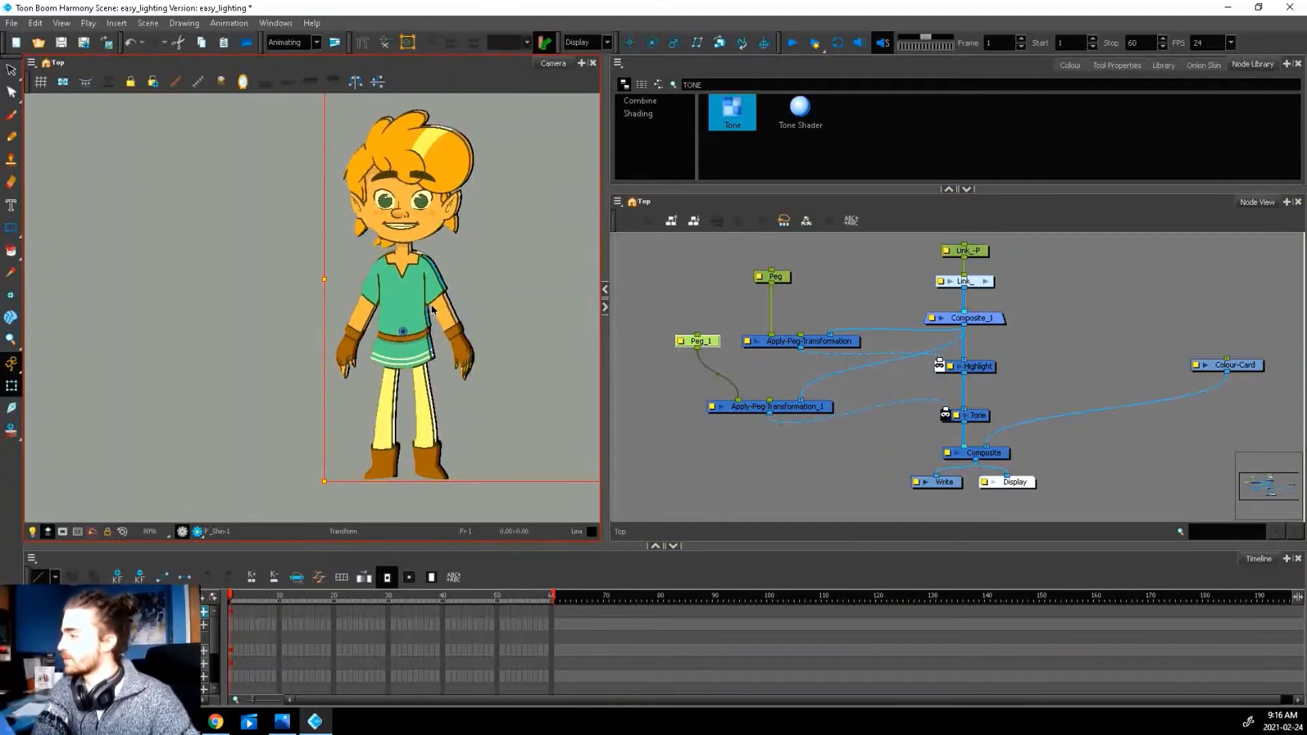
Turn on Invert Matte for the Tone node, set its Intensity to 2, and preview the rendered character
double_click(959, 420)
click(637, 577)
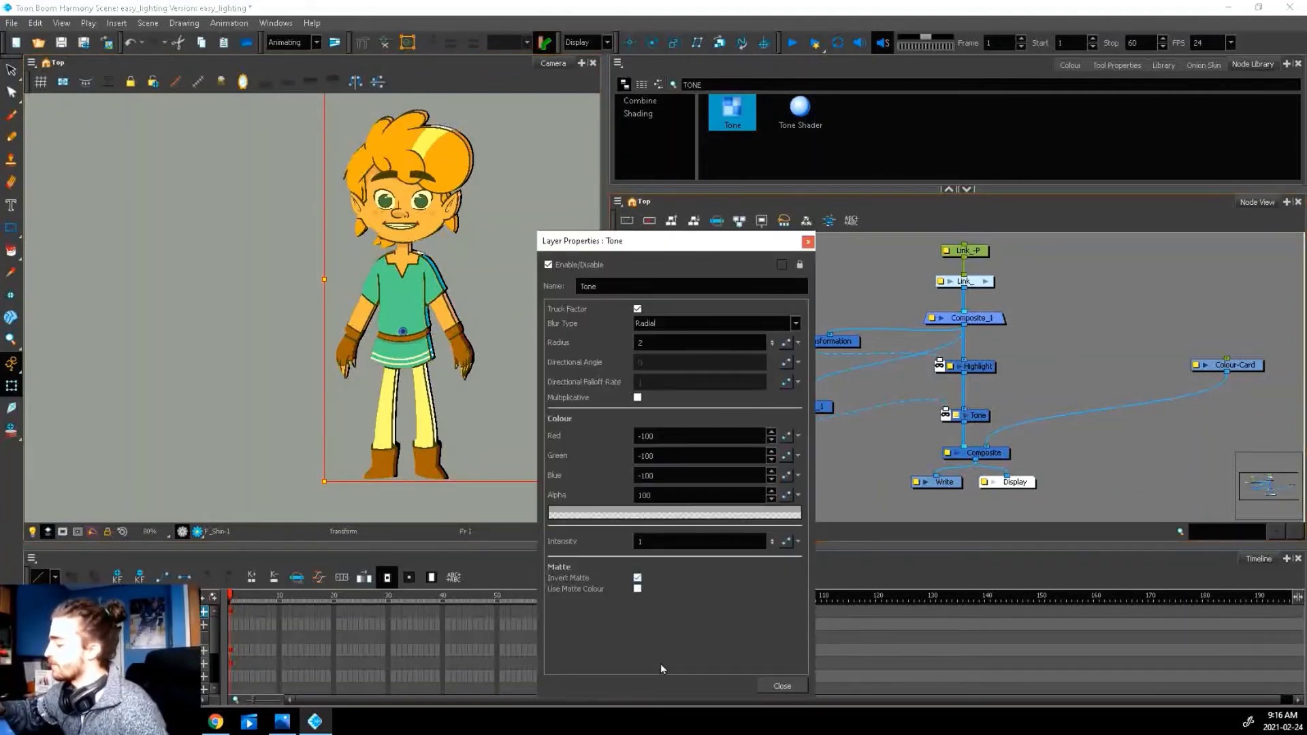
click(650, 544)
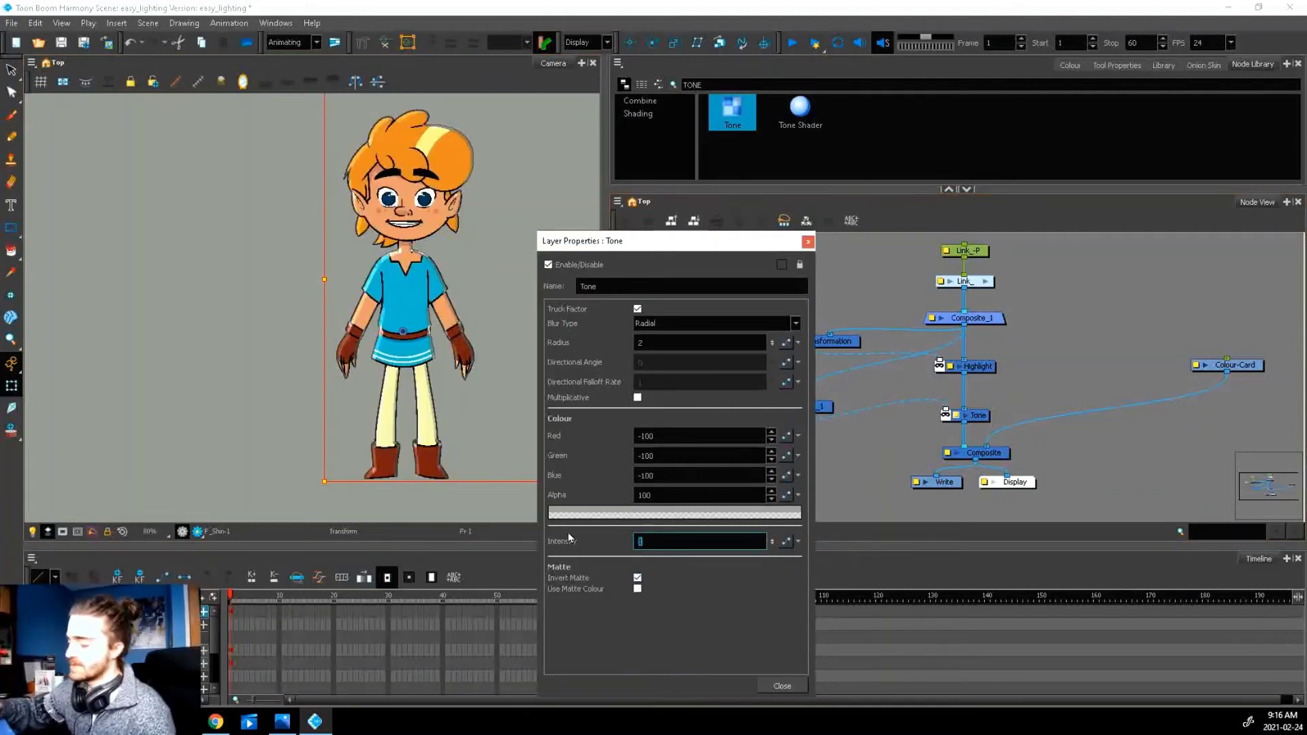
text(2)
click(807, 242)
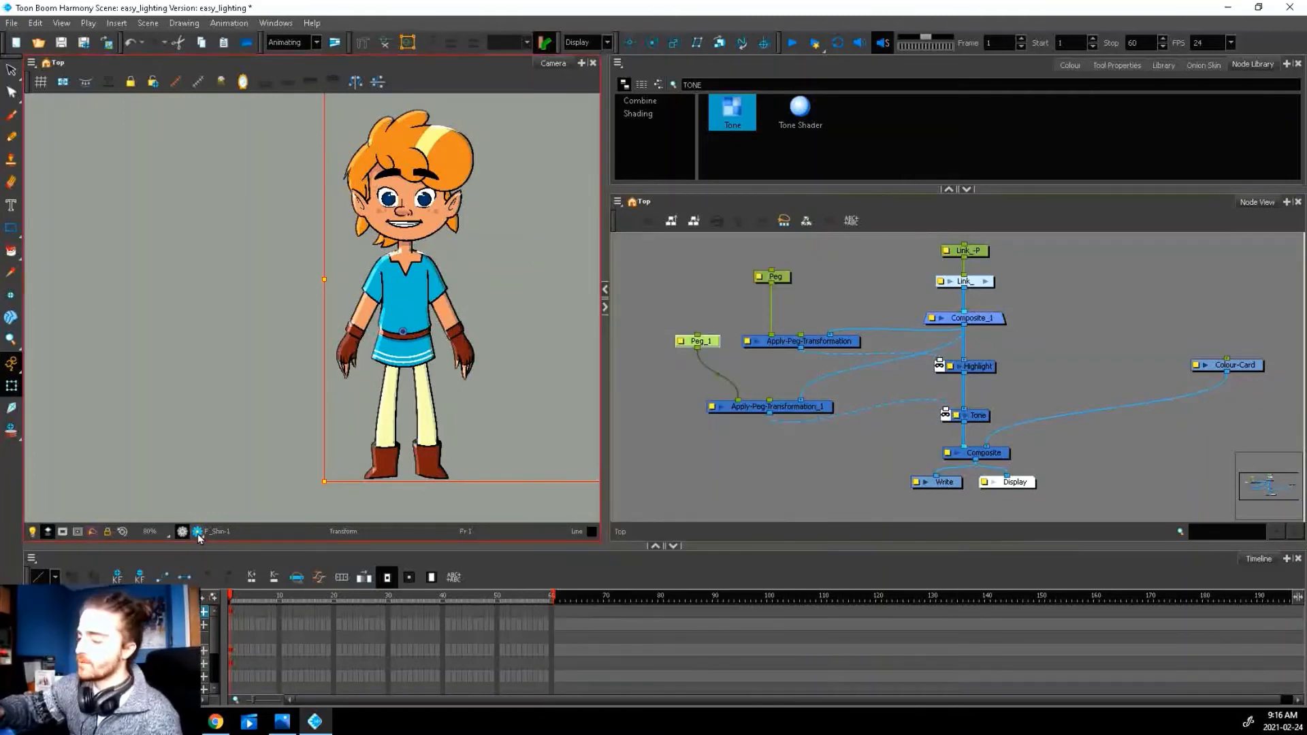
click(197, 531)
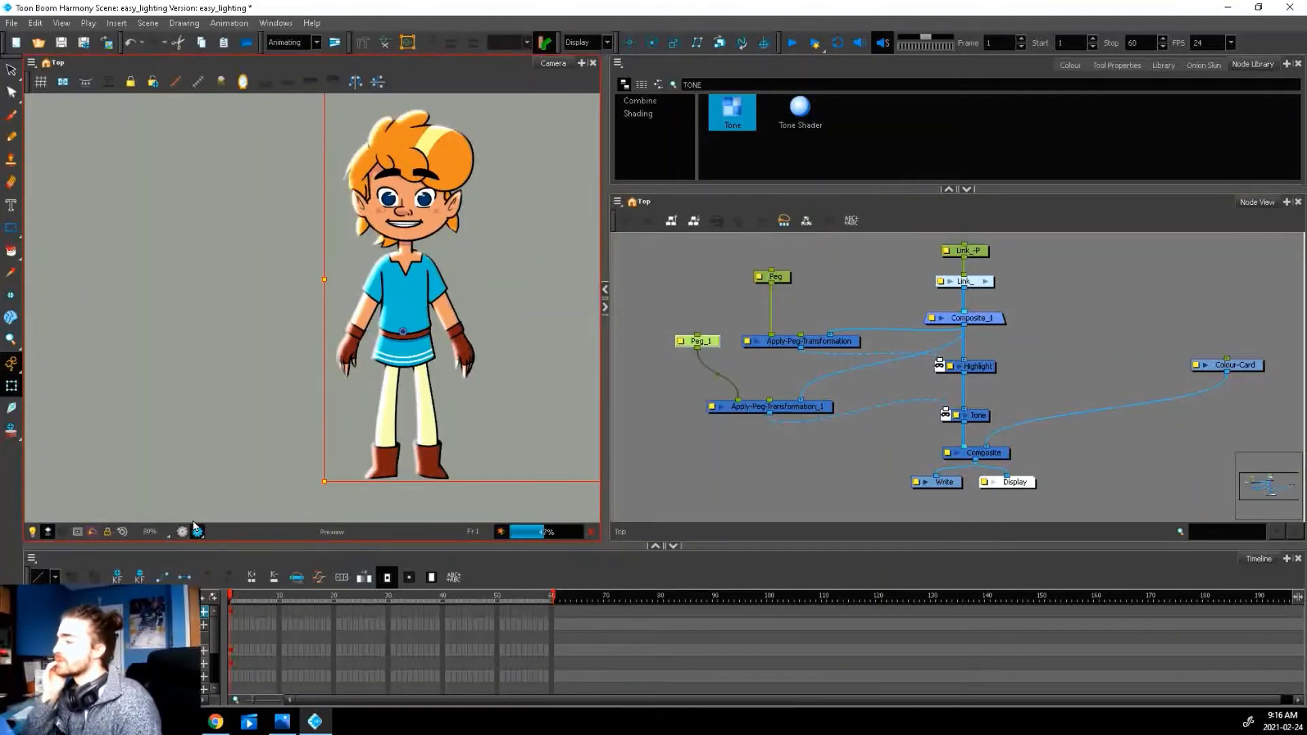